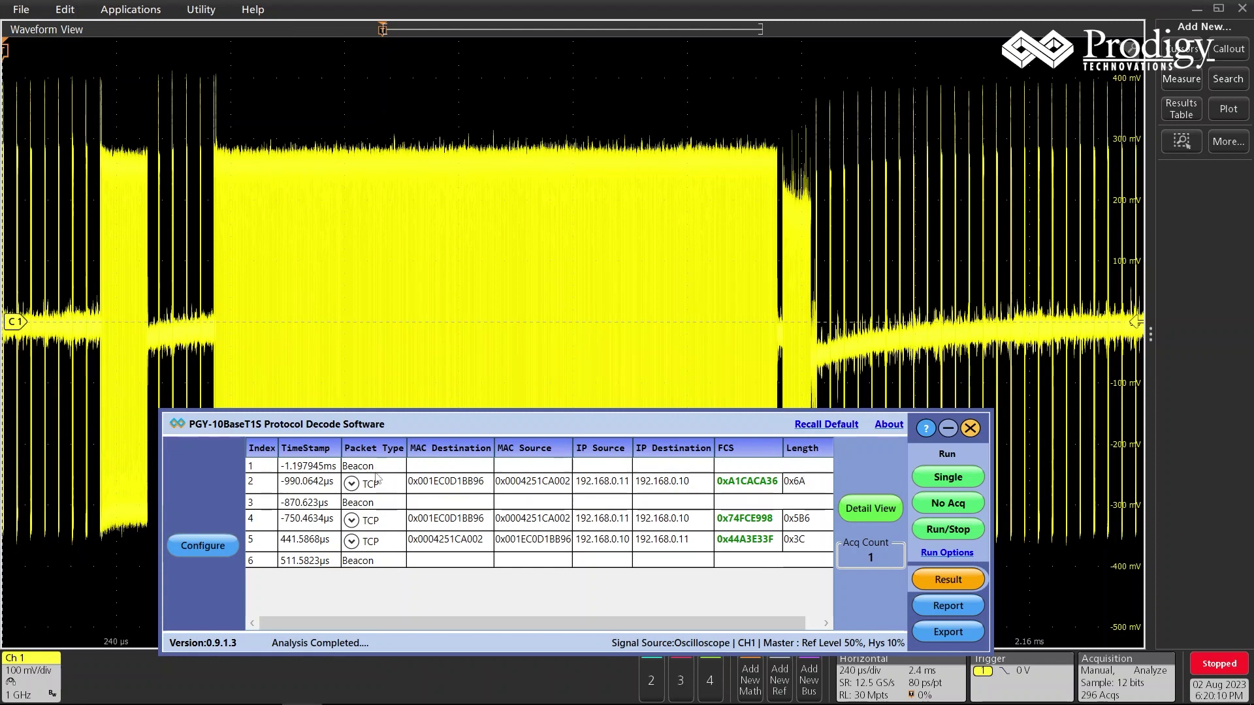
Step: Peek at TCP frame 2's hex bytes, collapse them, then switch to the Detail View
{"action": "left_click", "coordinate": [350, 484]}
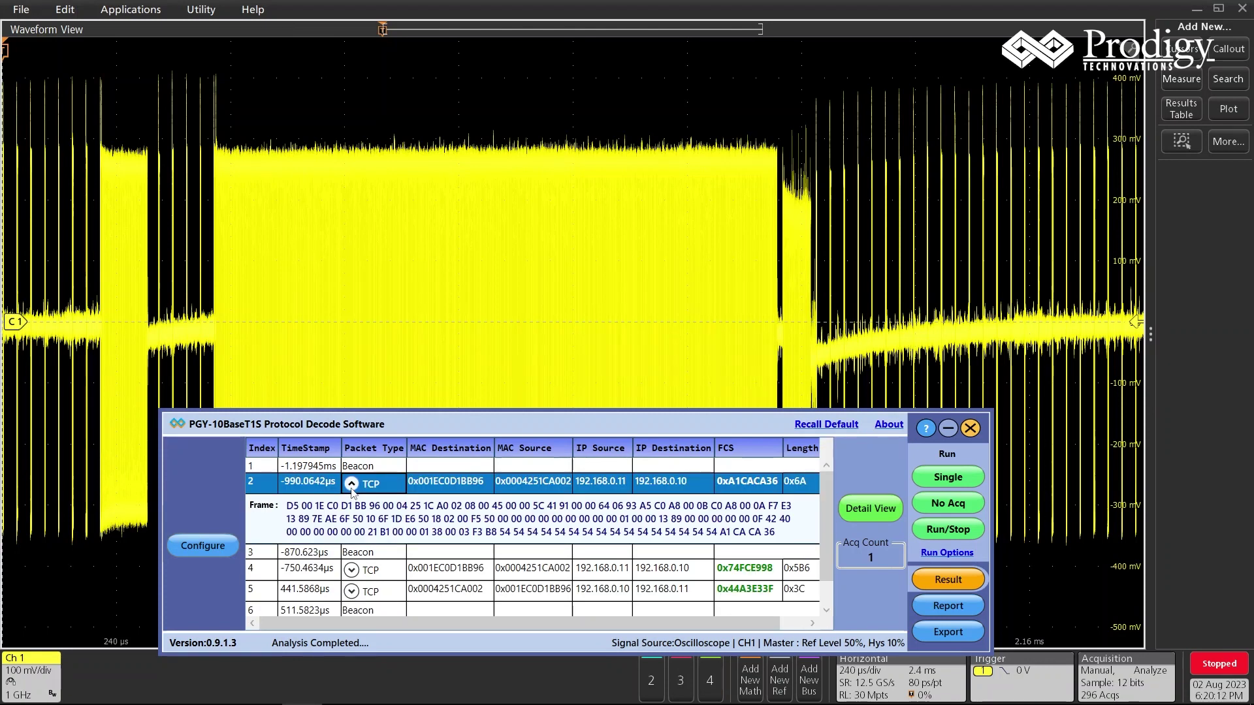
{"action": "scroll", "coordinate": [362, 517], "scroll_direction": "down", "scroll_amount": 1}
{"action": "scroll", "coordinate": [361, 517], "scroll_direction": "up", "scroll_amount": 1}
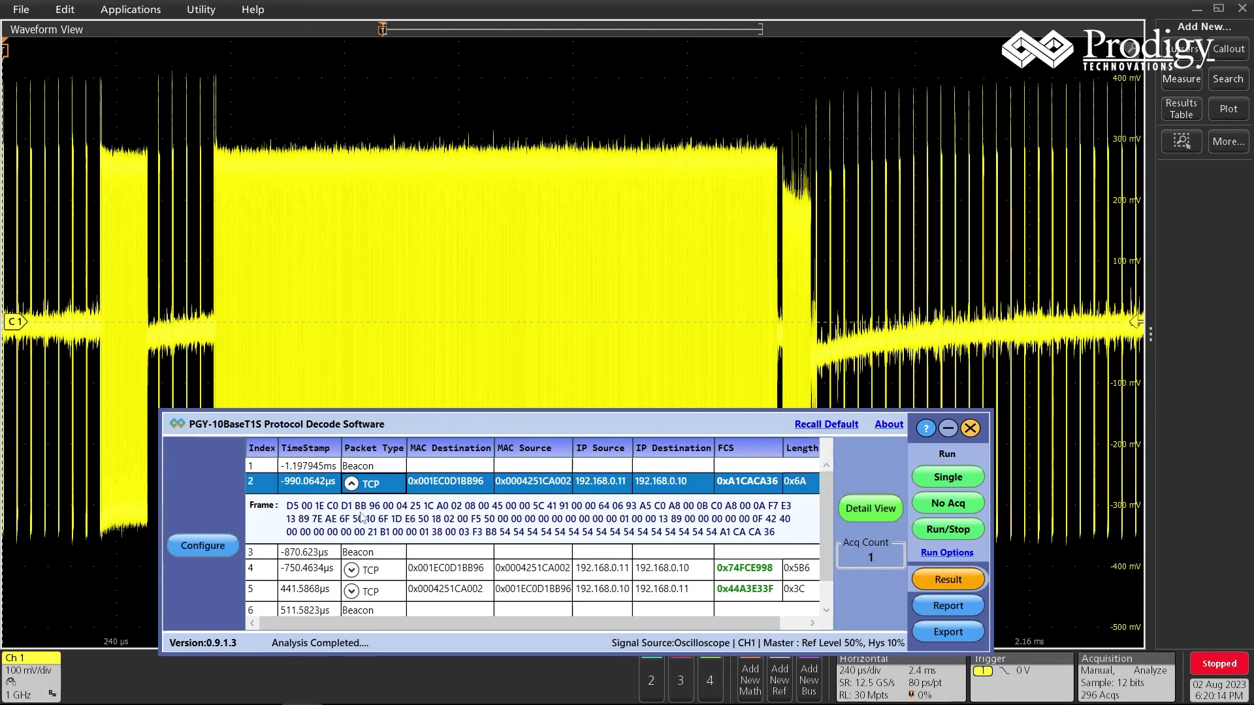
{"action": "left_click", "coordinate": [351, 485]}
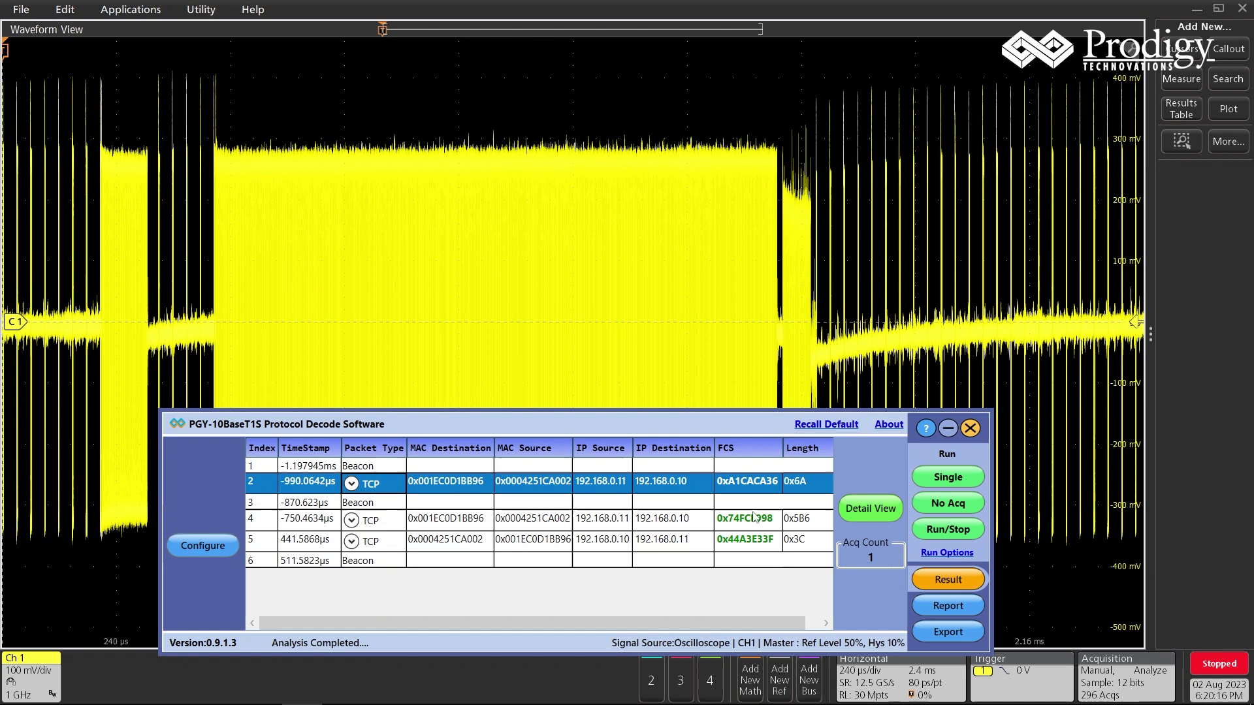
{"action": "left_click", "coordinate": [868, 508]}
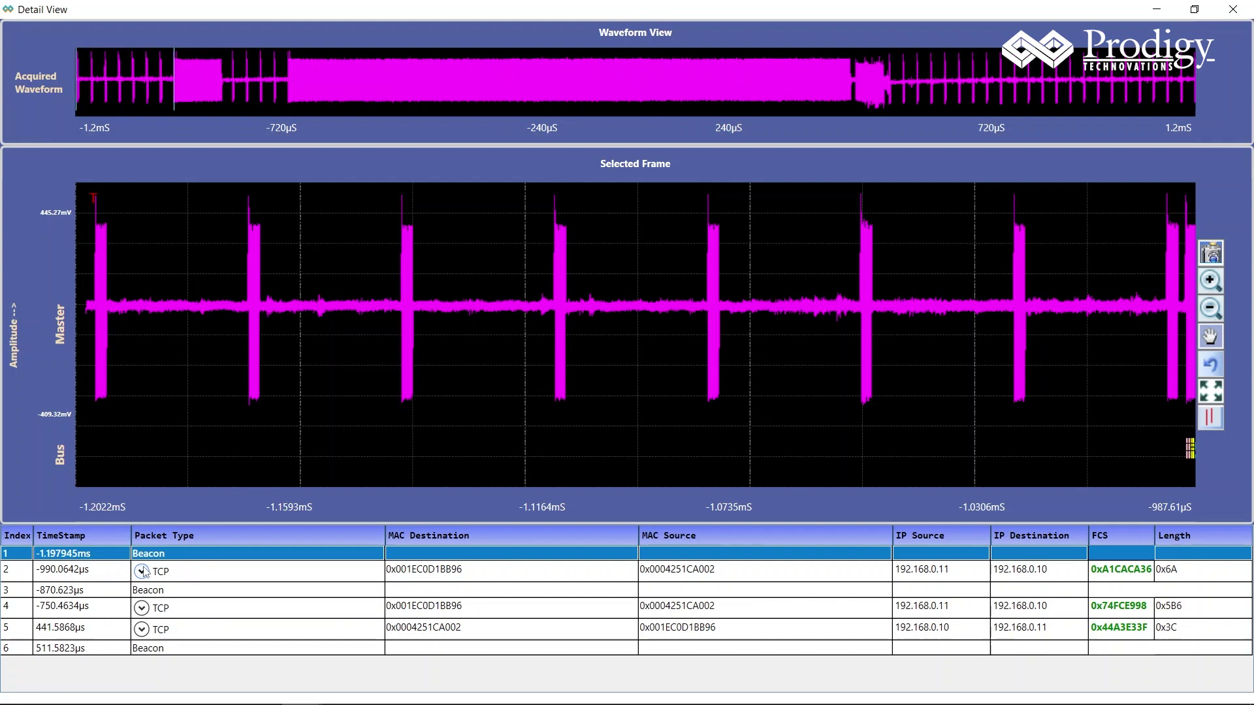
Step: Show TCP frame 2 in the waveform, zoom into its start and pan to the PREAMBLE
{"action": "left_click", "coordinate": [106, 576]}
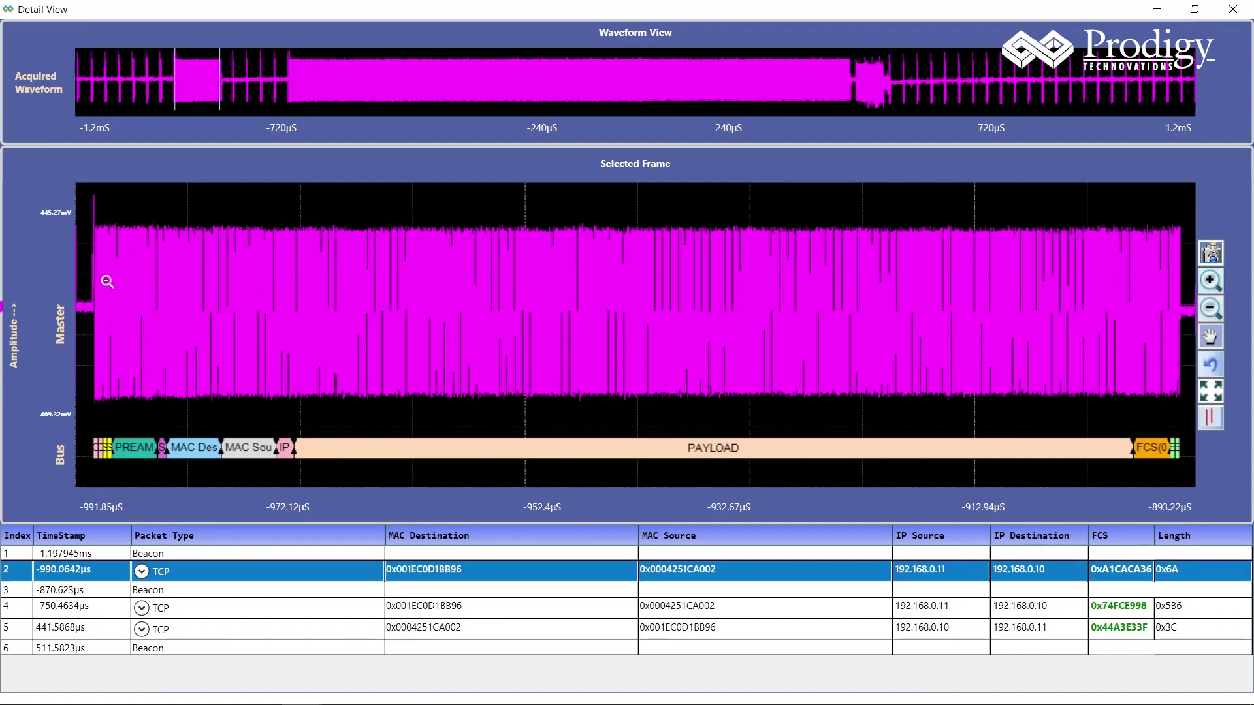
{"action": "left_click_drag", "start_coordinate": [107, 282], "coordinate": [291, 303]}
{"action": "left_click_drag", "start_coordinate": [120, 302], "coordinate": [334, 319]}
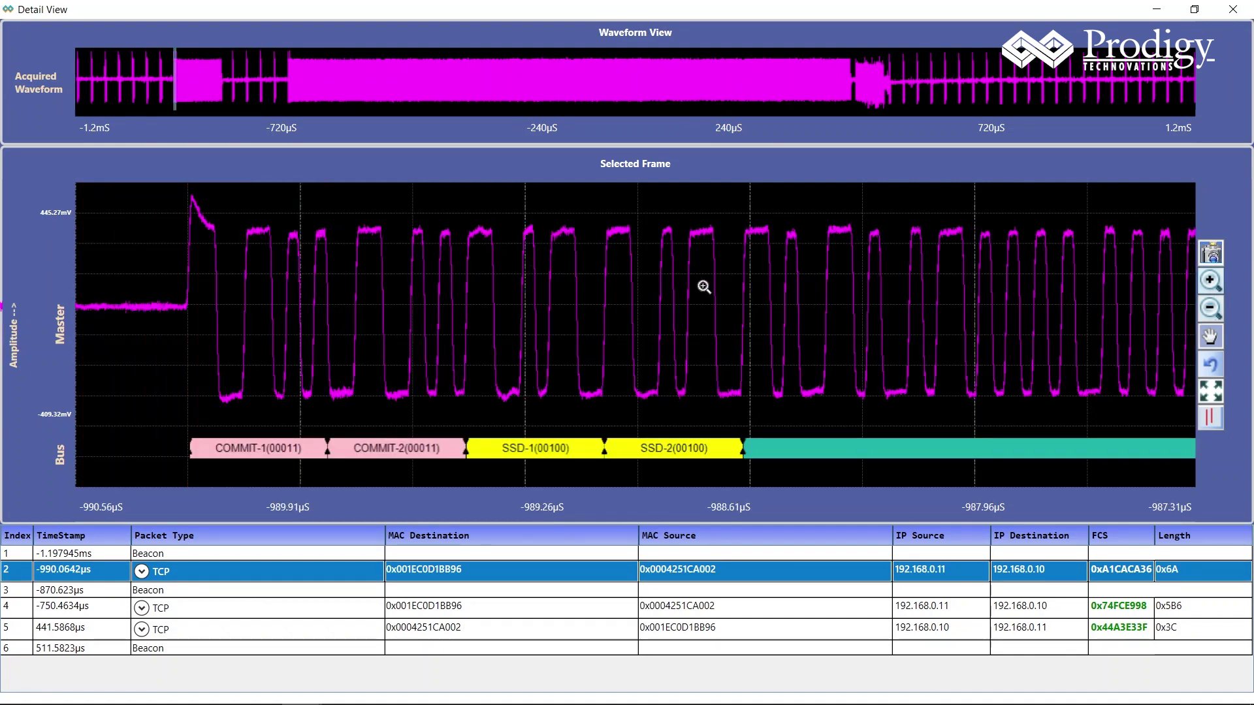
{"action": "left_click", "coordinate": [1214, 345]}
{"action": "left_click_drag", "start_coordinate": [1098, 349], "coordinate": [762, 392]}
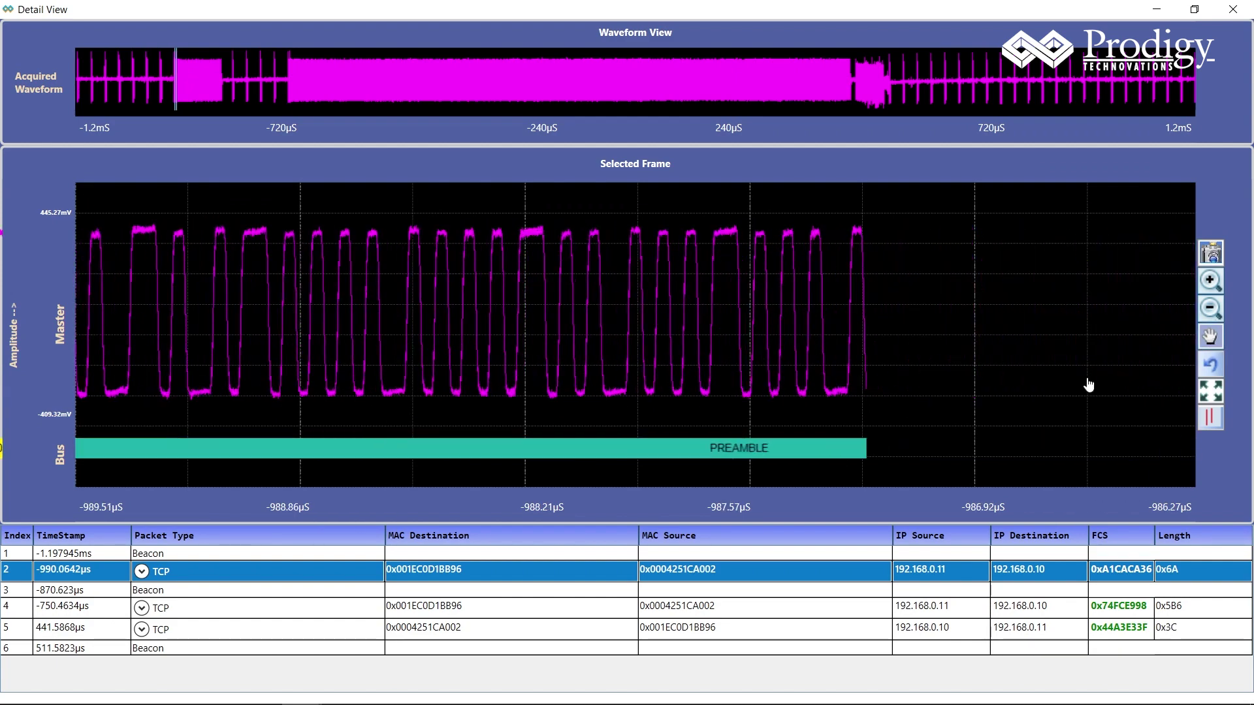
Step: Zoom back out and pan across to the MAC Destination and MAC Source fields
{"action": "left_click", "coordinate": [1211, 308]}
{"action": "left_click", "coordinate": [947, 341]}
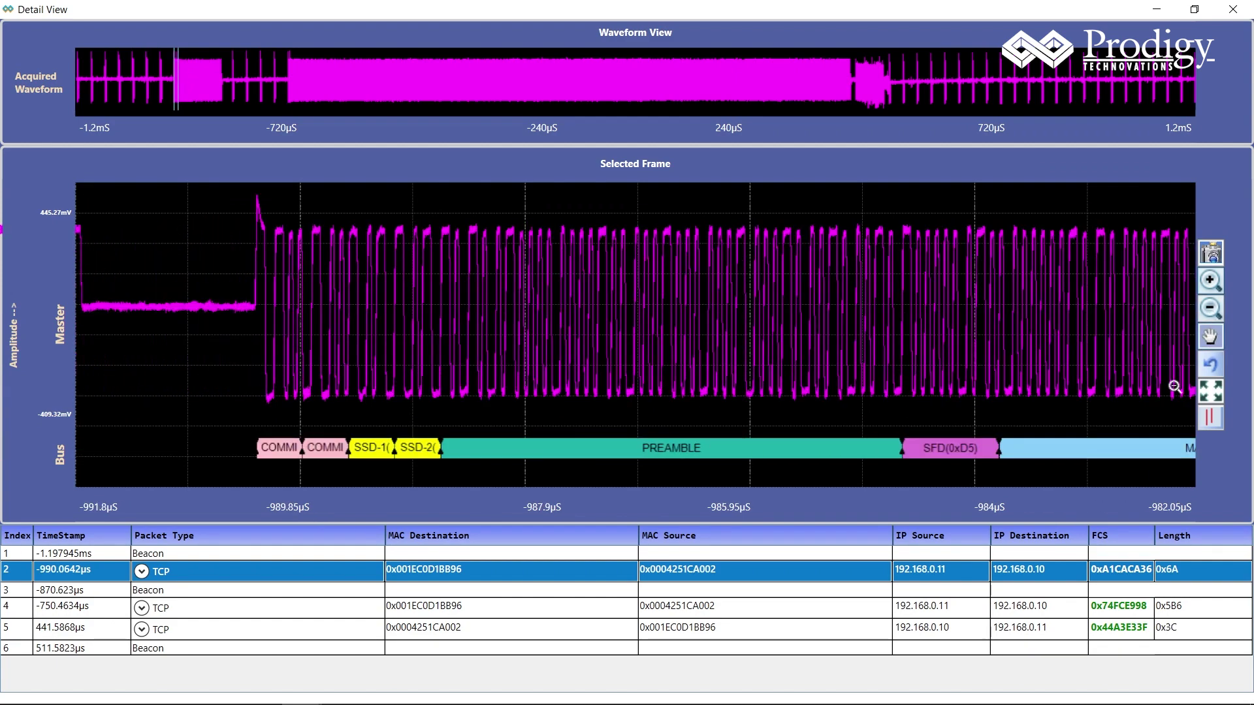
{"action": "left_click", "coordinate": [1211, 337]}
{"action": "left_click_drag", "start_coordinate": [1098, 389], "coordinate": [677, 389]}
{"action": "left_click_drag", "start_coordinate": [1176, 382], "coordinate": [829, 379]}
{"action": "left_click_drag", "start_coordinate": [951, 409], "coordinate": [711, 408]}
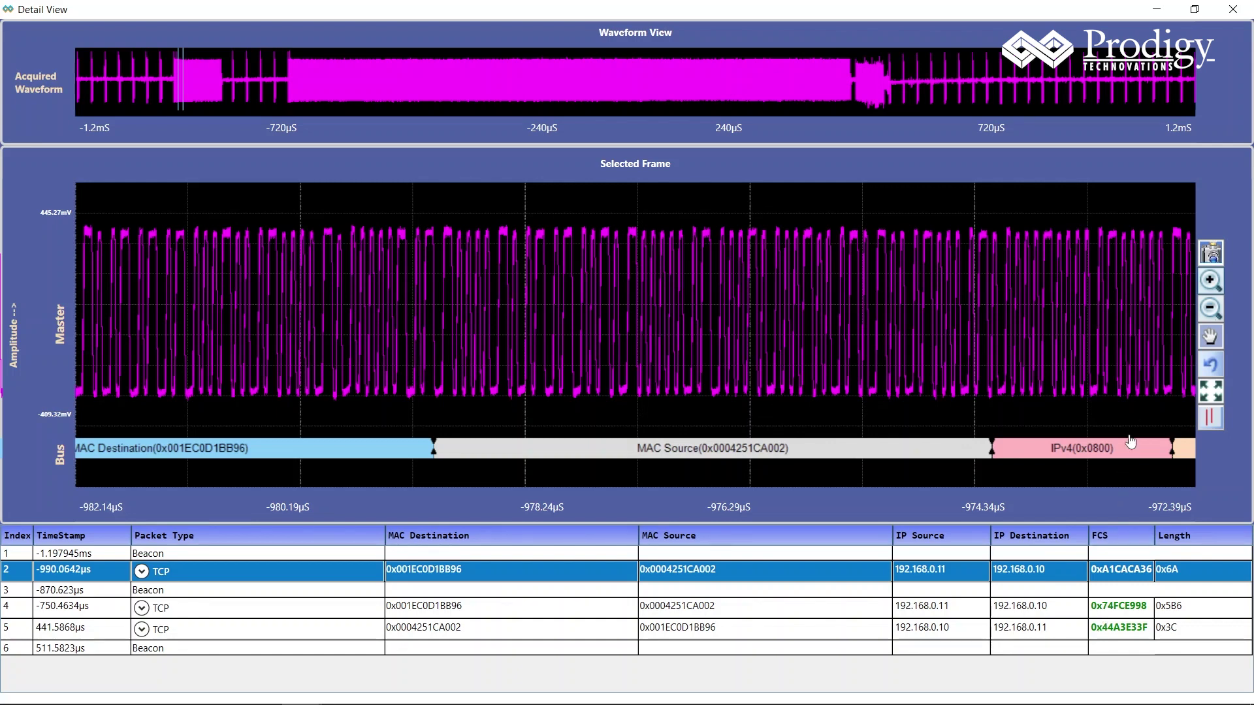
Step: Fit TCP frame 2 to the screen and briefly expand its bytes and IPv4 protocol details
{"action": "left_click", "coordinate": [1208, 392]}
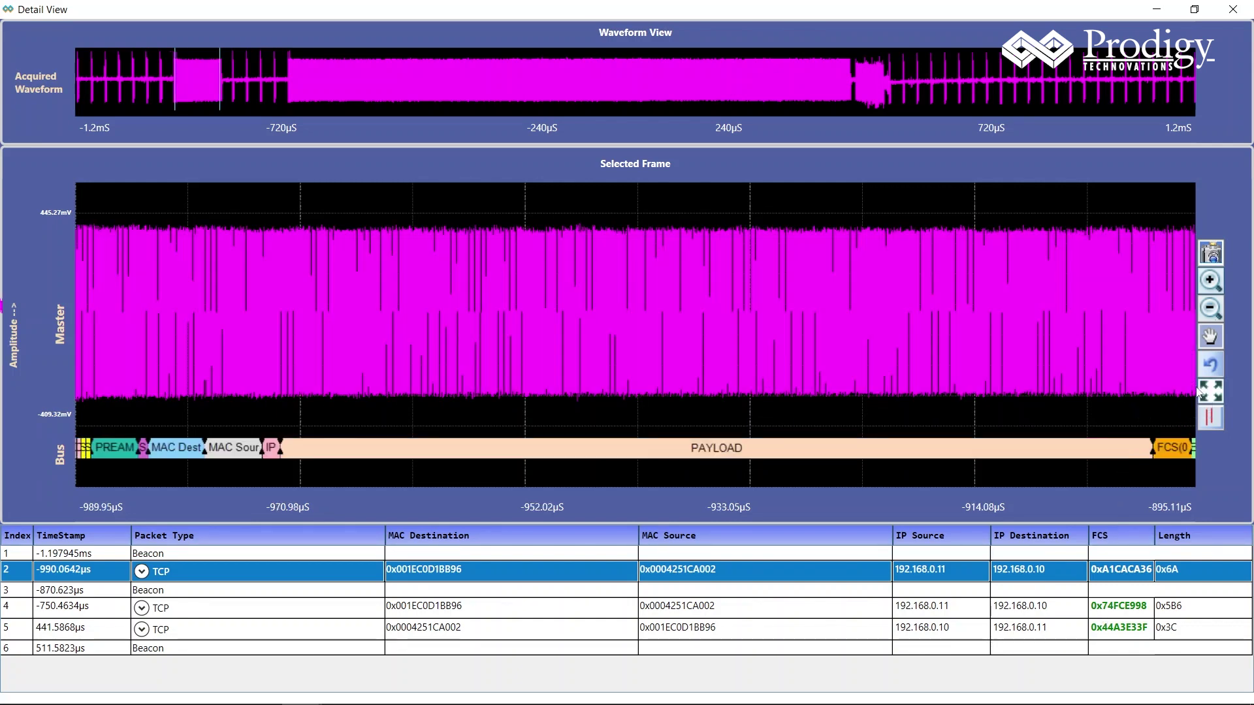
{"action": "left_click", "coordinate": [142, 572]}
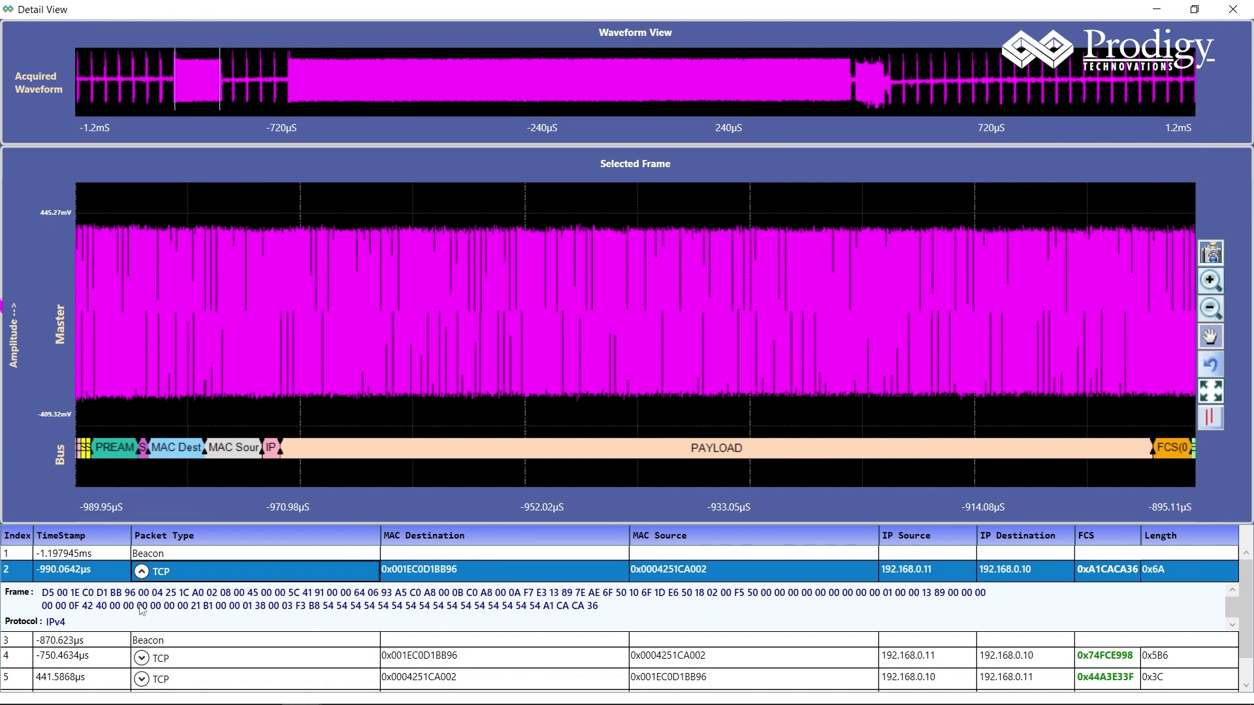
{"action": "left_click", "coordinate": [143, 572]}
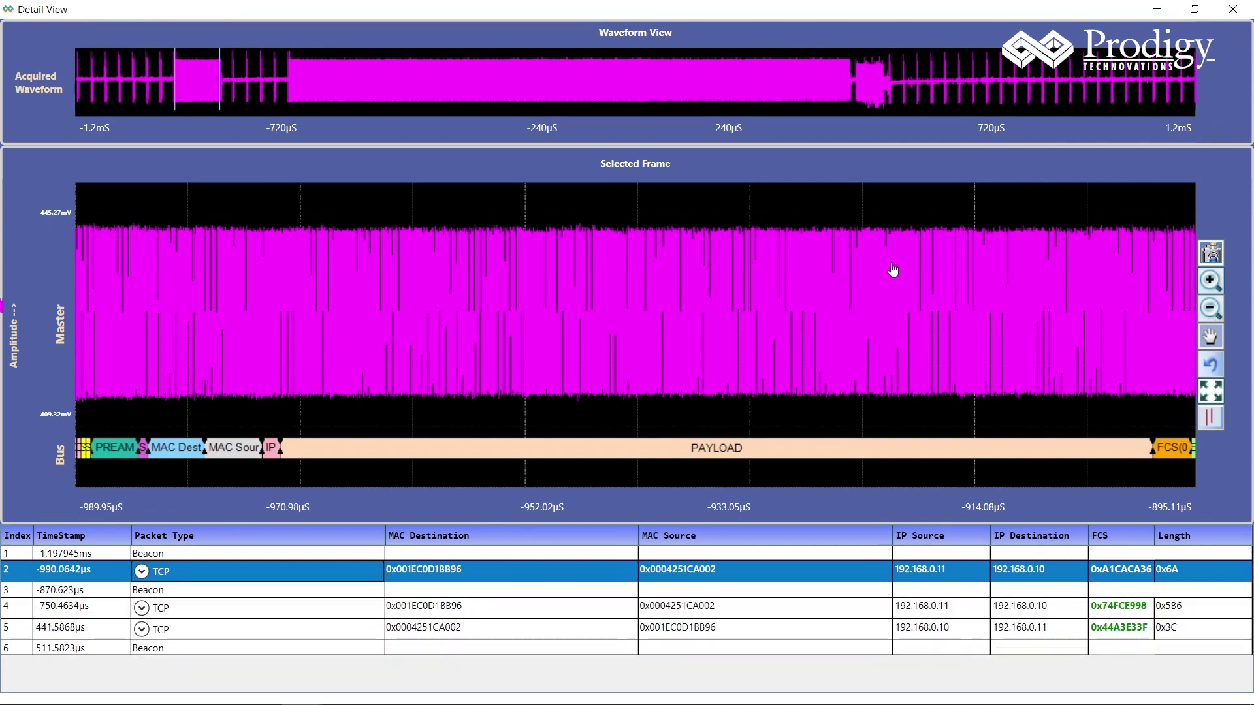
Step: Minimize the Detail View, then generate the HTML test report from the Report form
{"action": "left_click", "coordinate": [1153, 7]}
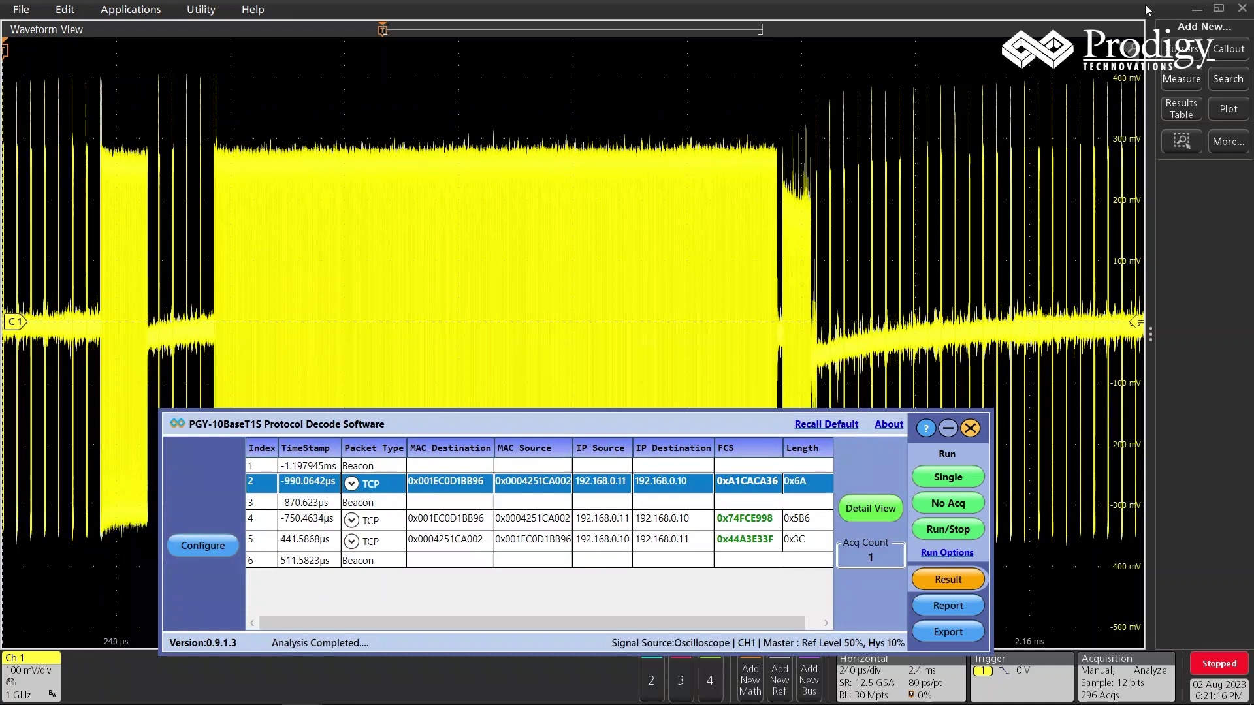
{"action": "left_click", "coordinate": [960, 607]}
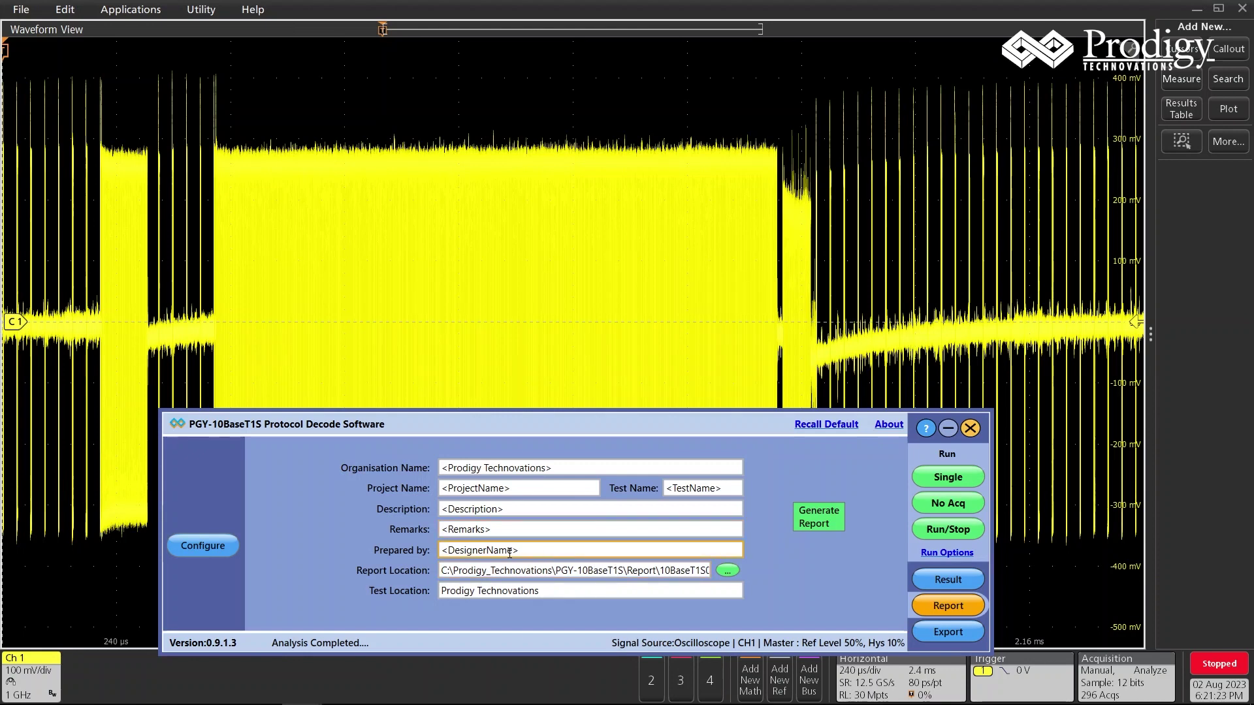
{"action": "left_click", "coordinate": [507, 510]}
{"action": "left_click", "coordinate": [802, 517]}
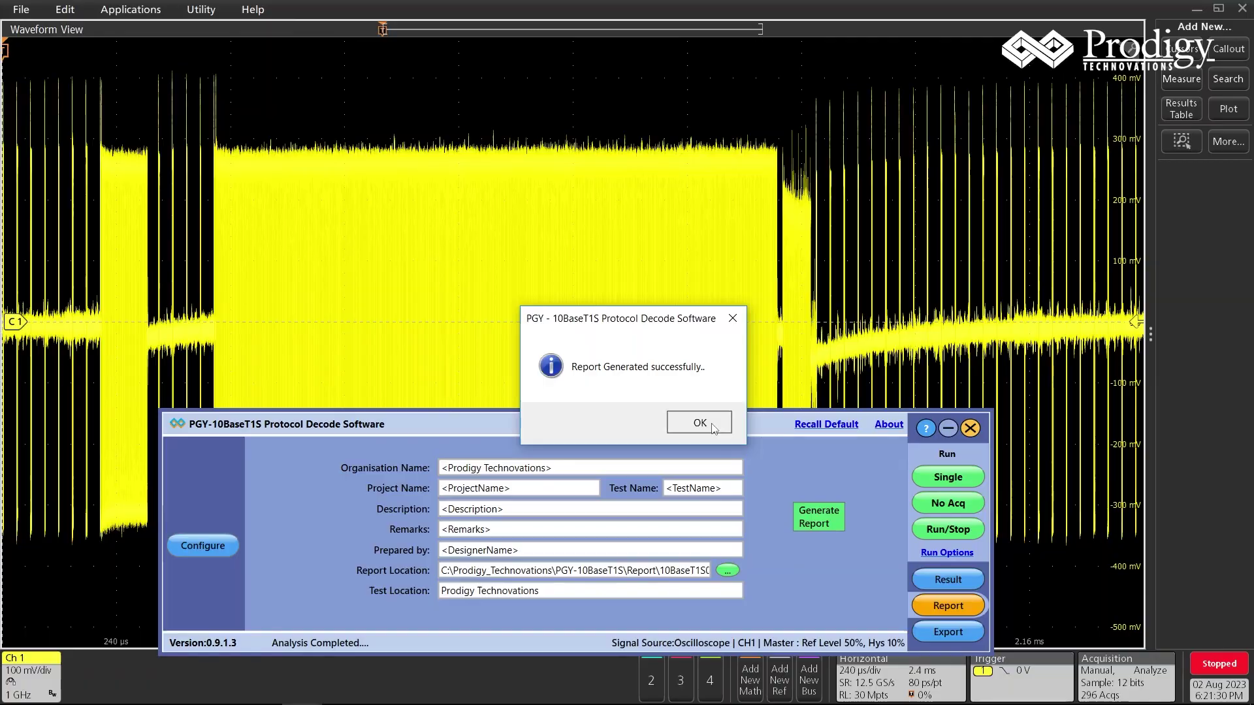
{"action": "left_click", "coordinate": [713, 427]}
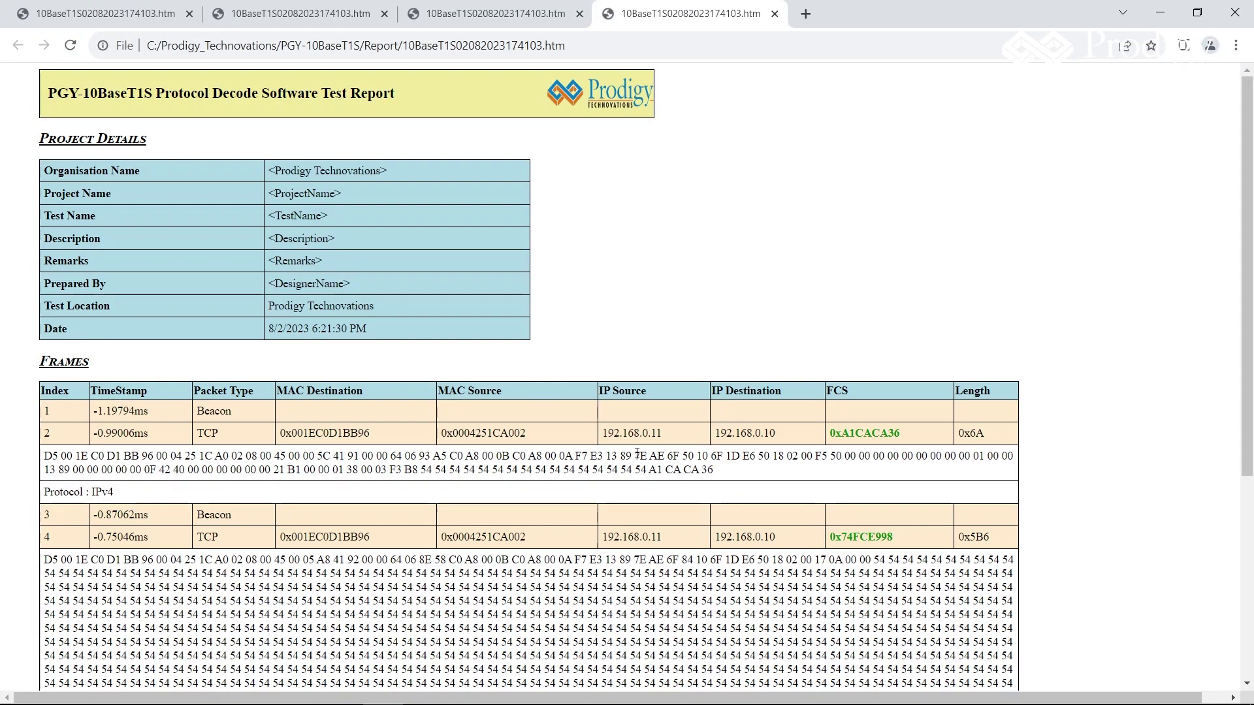
{"action": "scroll", "coordinate": [637, 452], "scroll_direction": "down", "scroll_amount": 3}
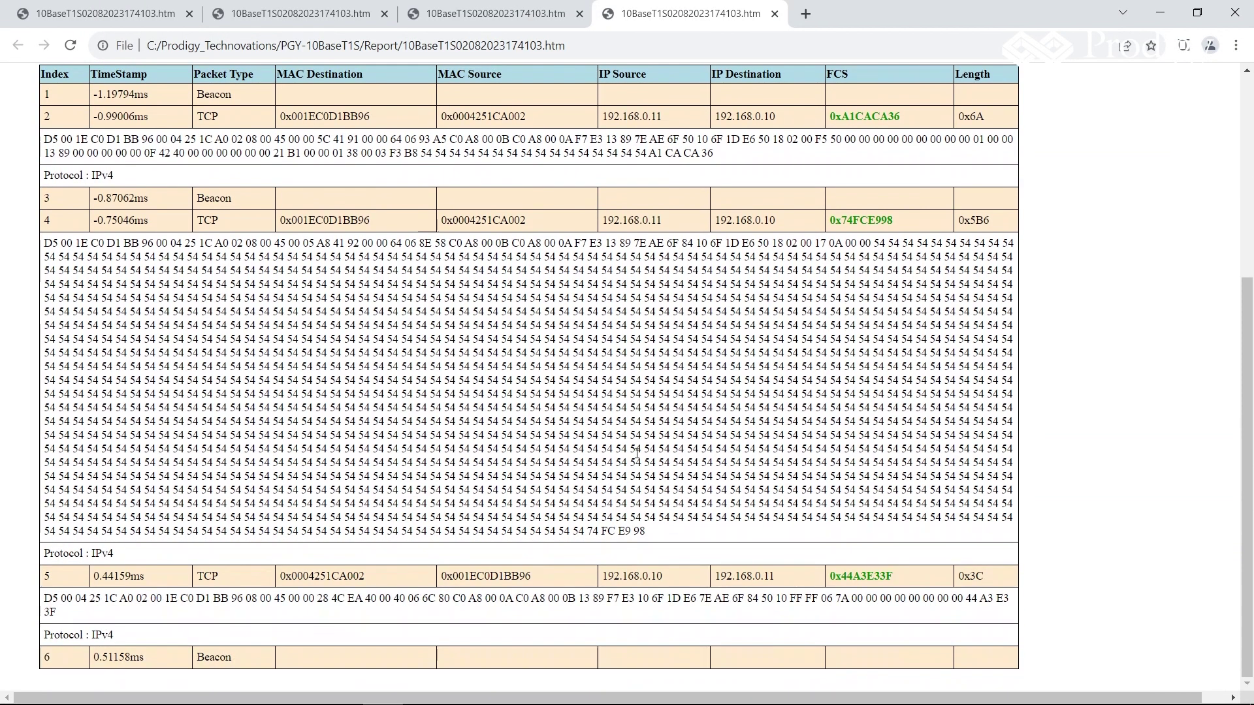
{"action": "scroll", "coordinate": [638, 452], "scroll_direction": "up", "scroll_amount": 3}
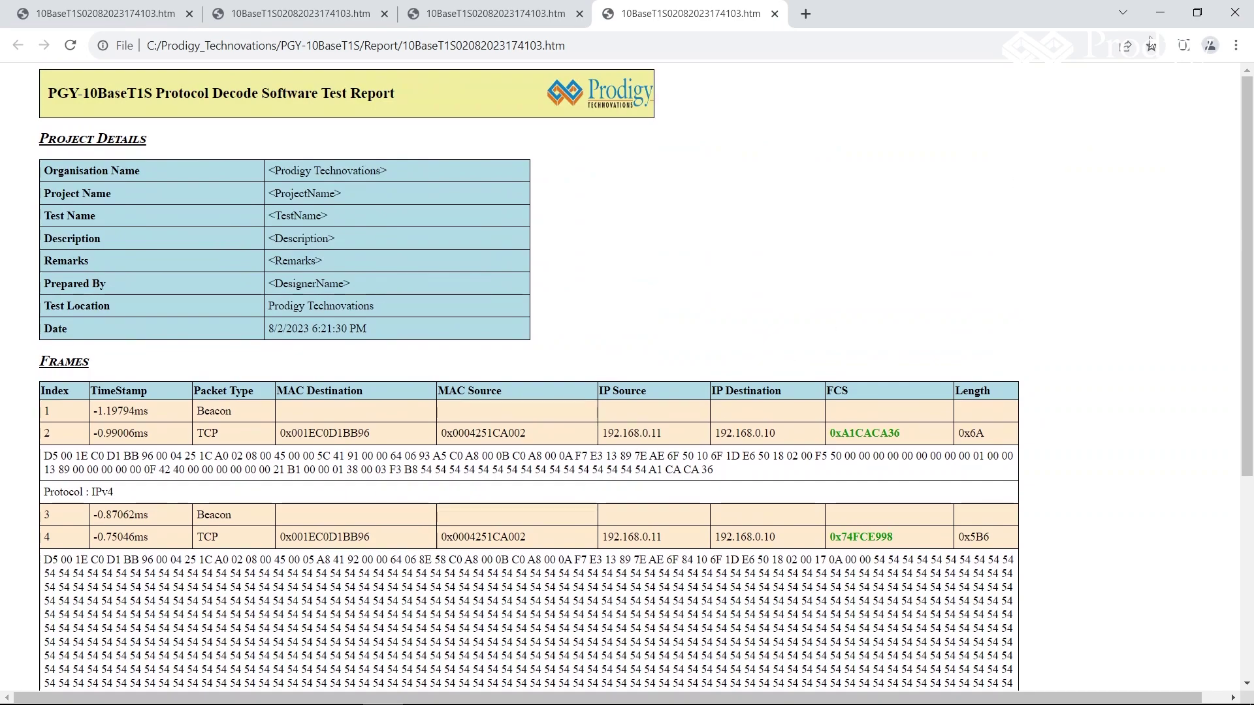
Step: Minimize the browser and show the Export settings with .csv and .txt output checked
{"action": "left_click", "coordinate": [1160, 12]}
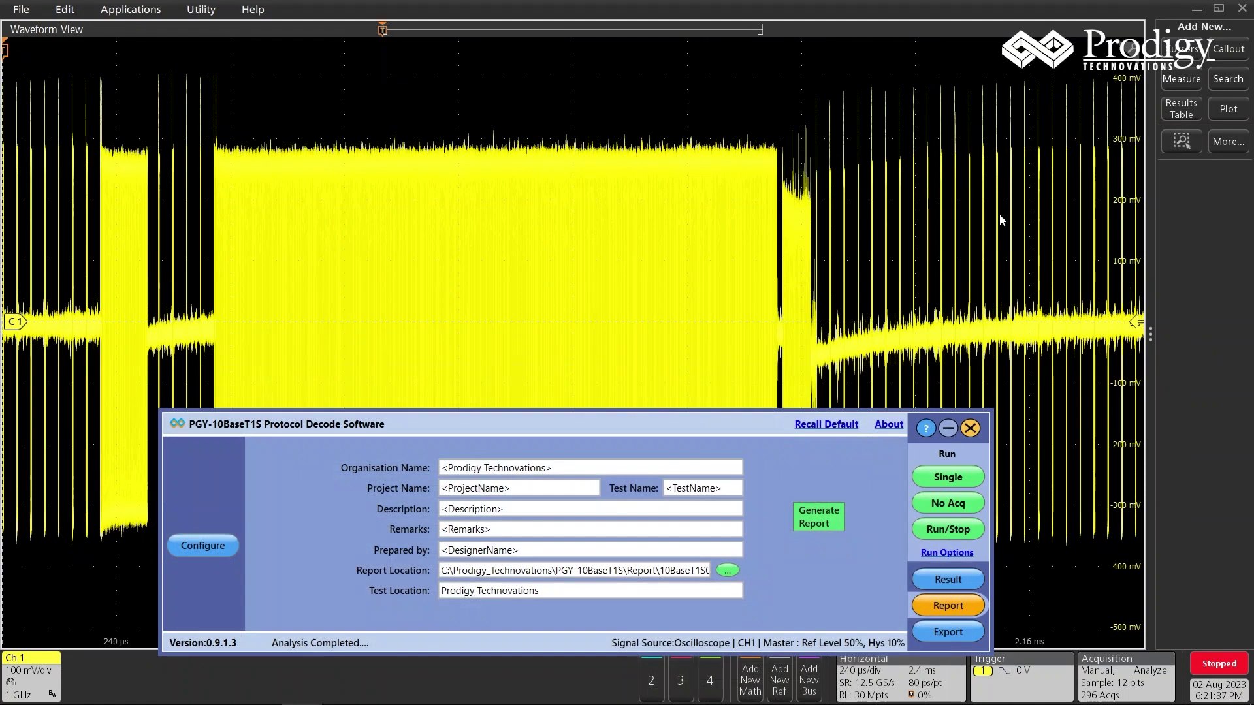
{"action": "left_click", "coordinate": [948, 631]}
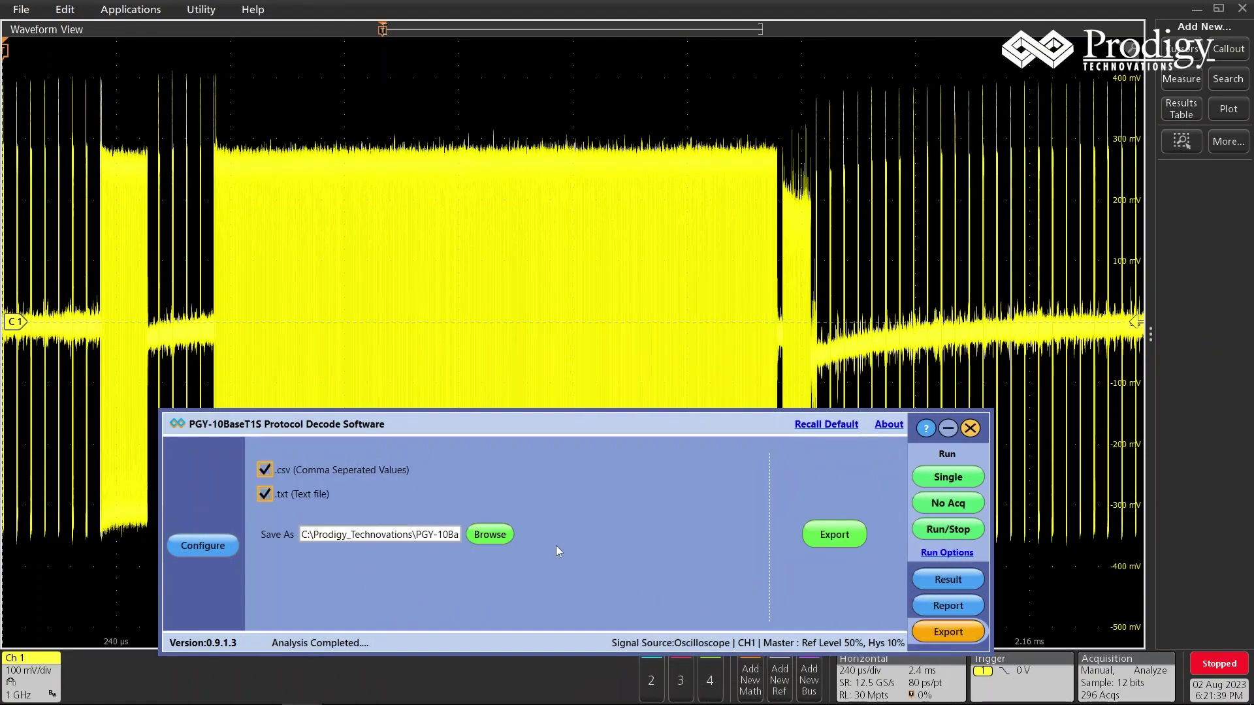